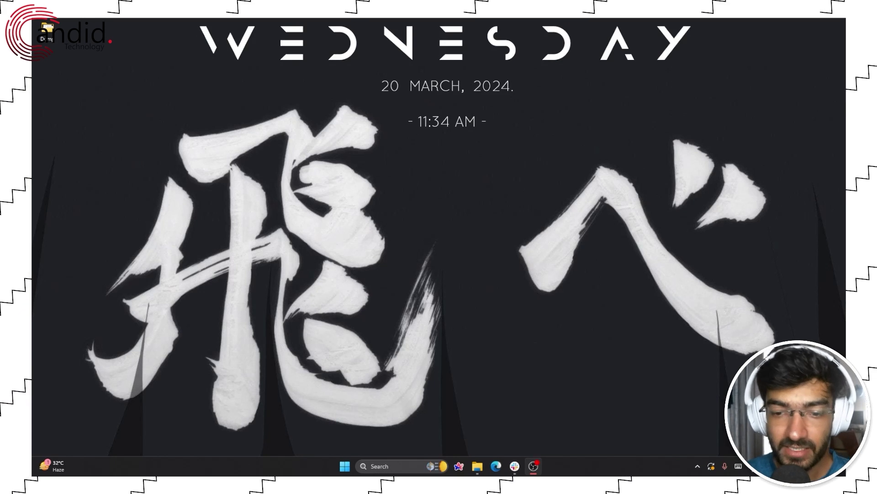
Open File Explorer from the taskbar.
left_click(477, 465)
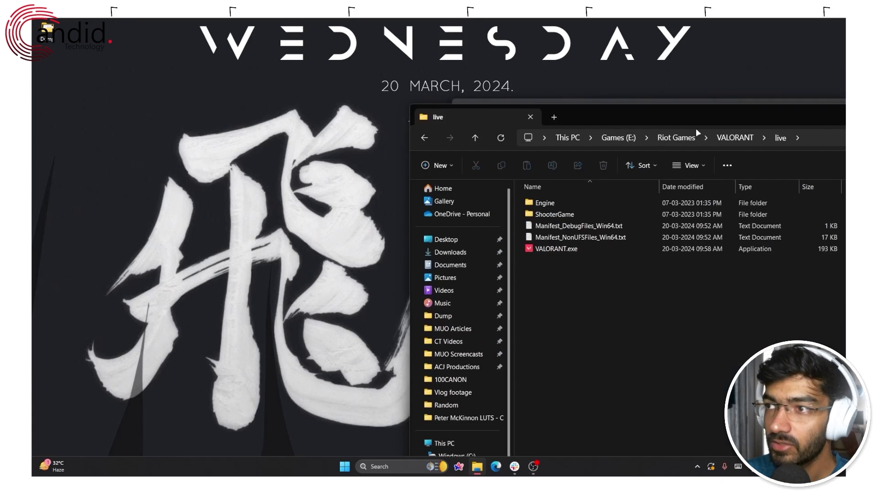
left_click_drag(768, 121, 474, 103)
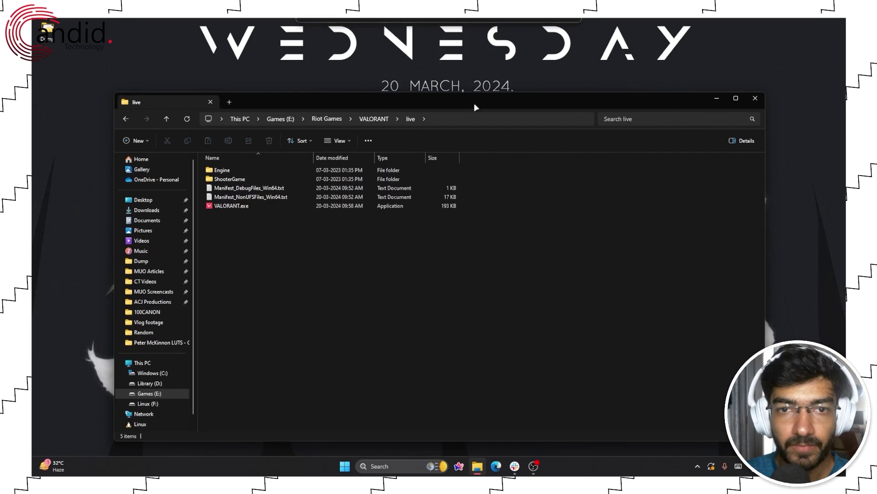
double_click(474, 102)
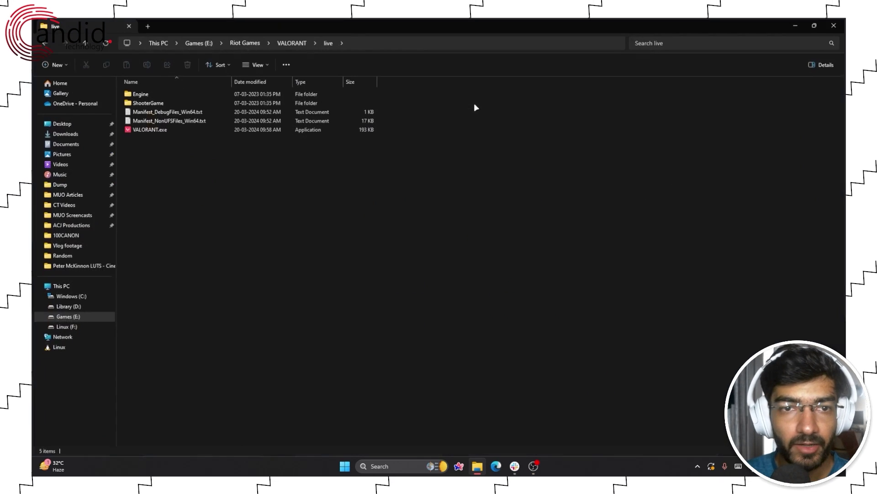
left_click(389, 40)
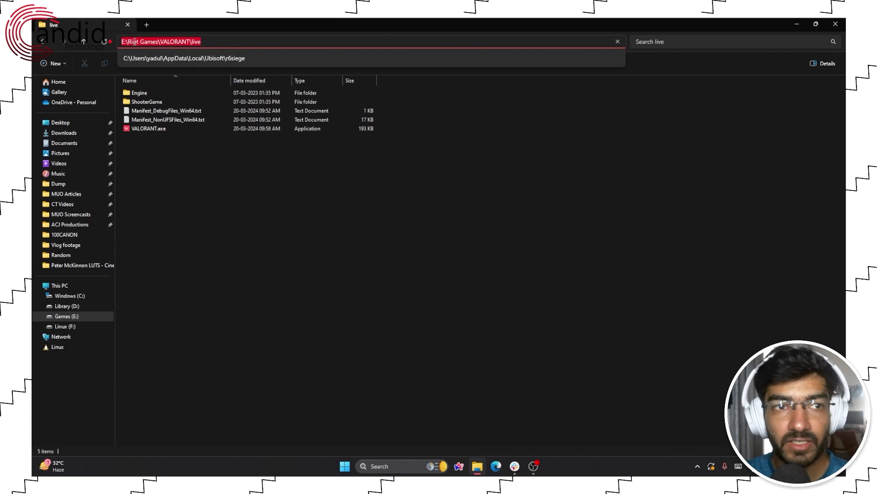
left_click(257, 207)
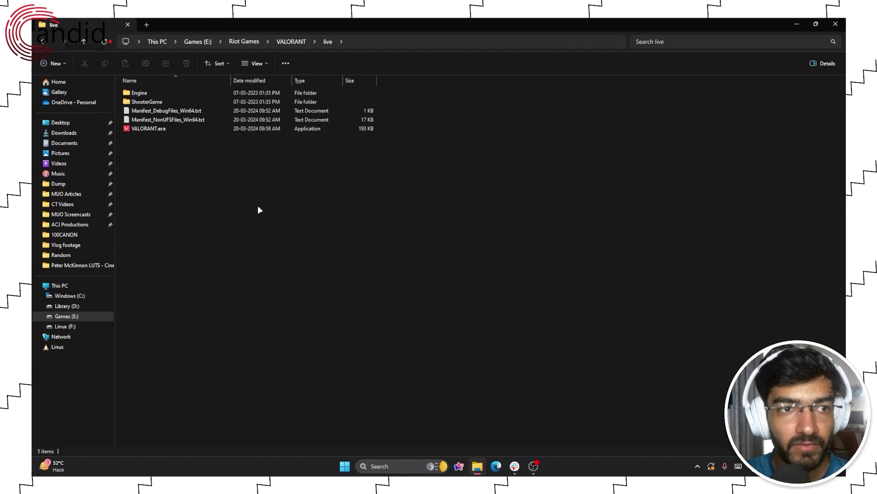
left_click_drag(433, 121, 201, 114)
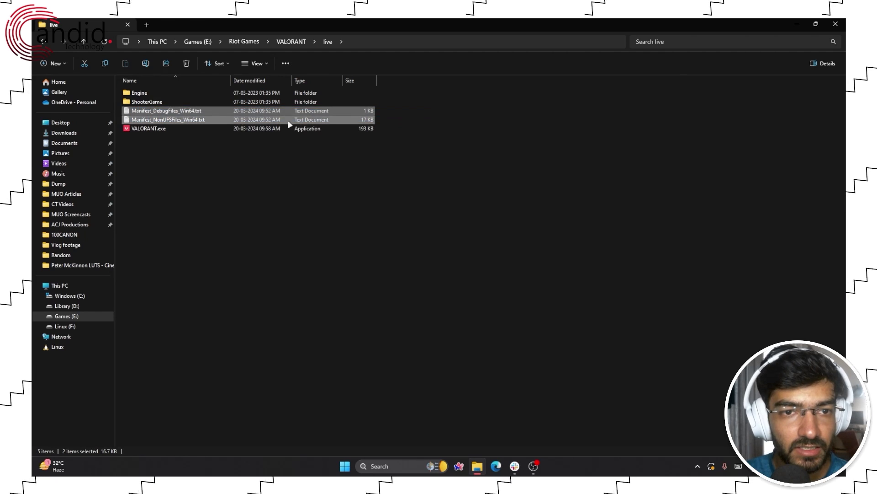
right_click(217, 112)
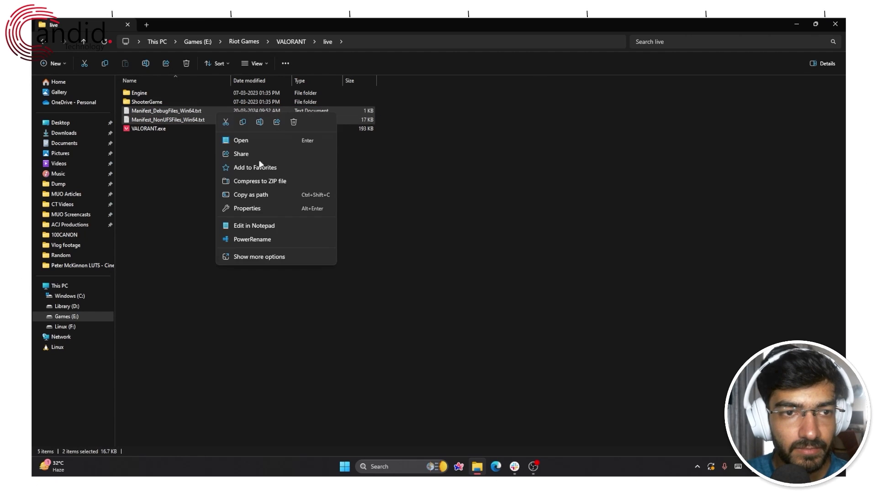
left_click(480, 207)
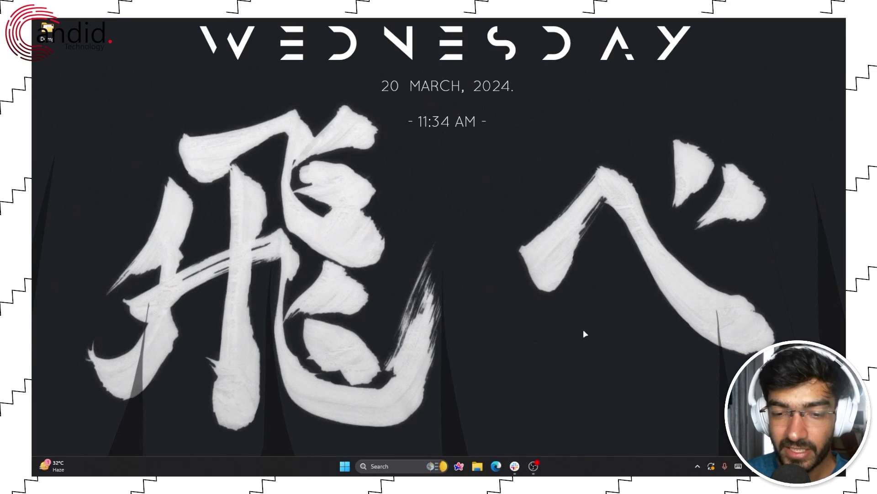
right_click(345, 466)
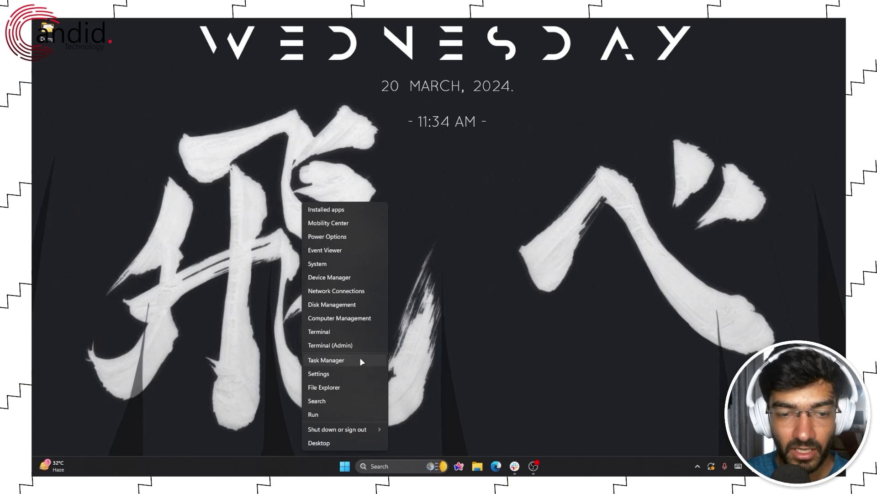
left_click(522, 337)
right_click(345, 466)
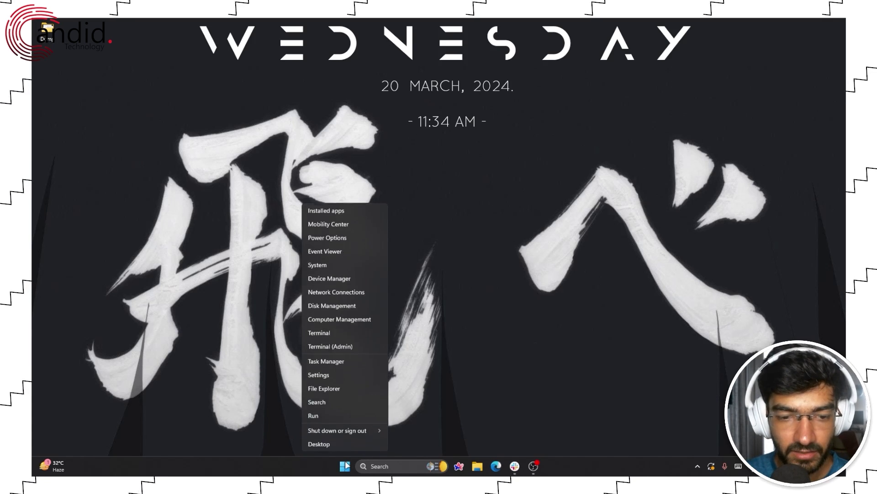
left_click(357, 362)
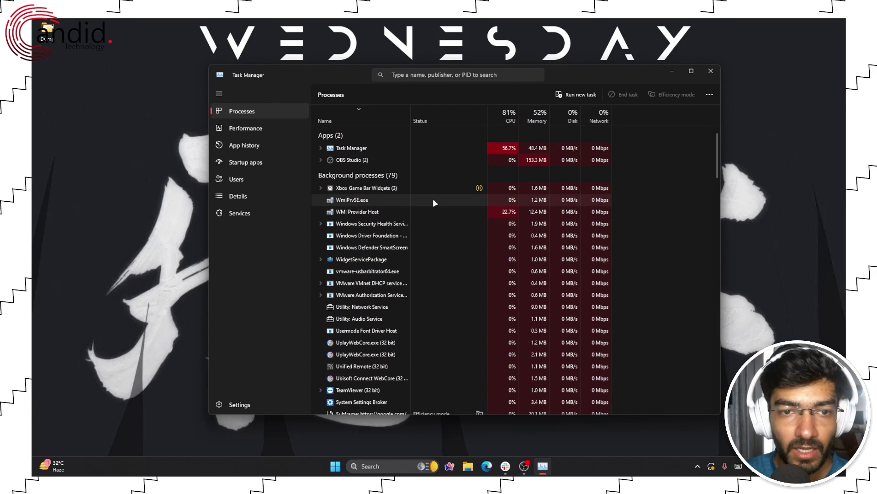
scroll(423, 264, "down", 4)
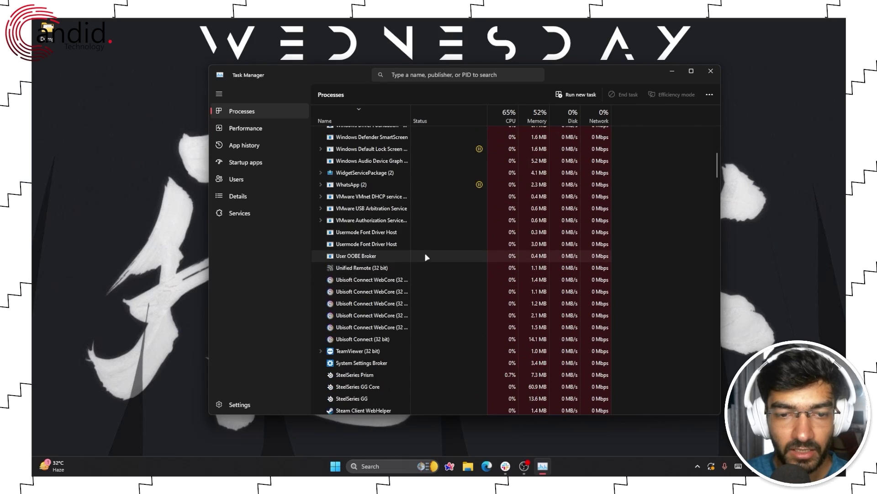
scroll(425, 254, "up", 5)
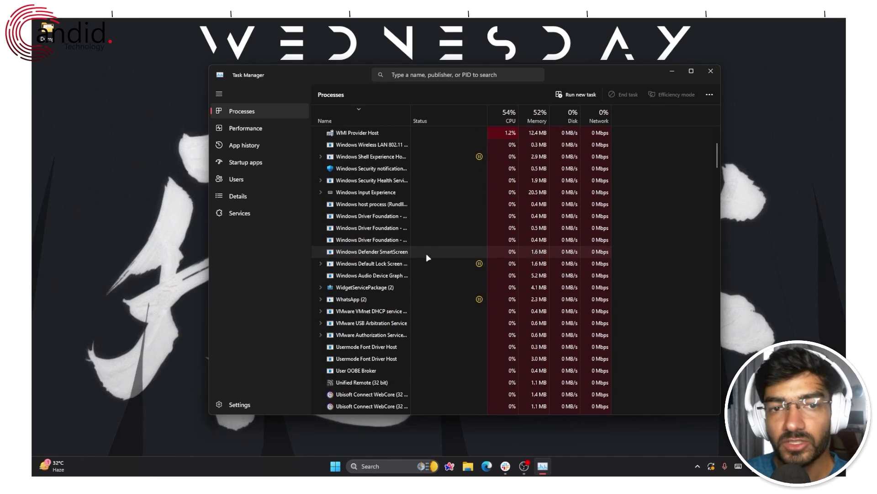
double_click(584, 73)
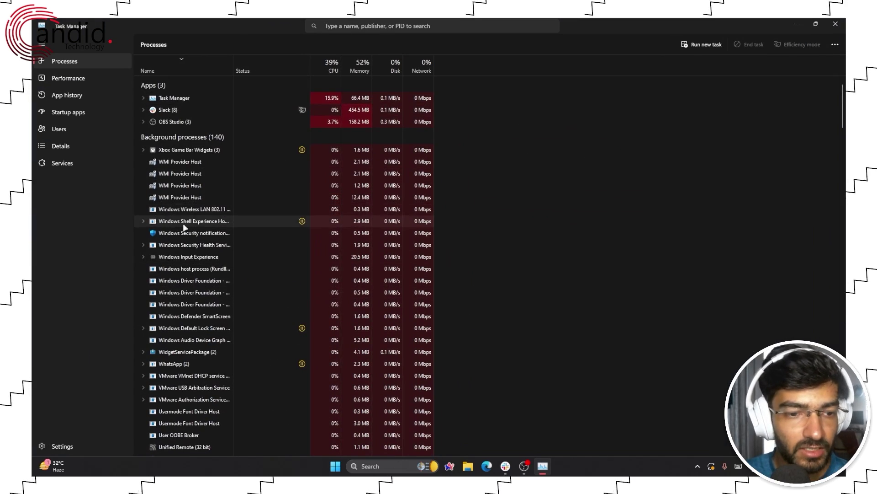
scroll(183, 220, "down", 10)
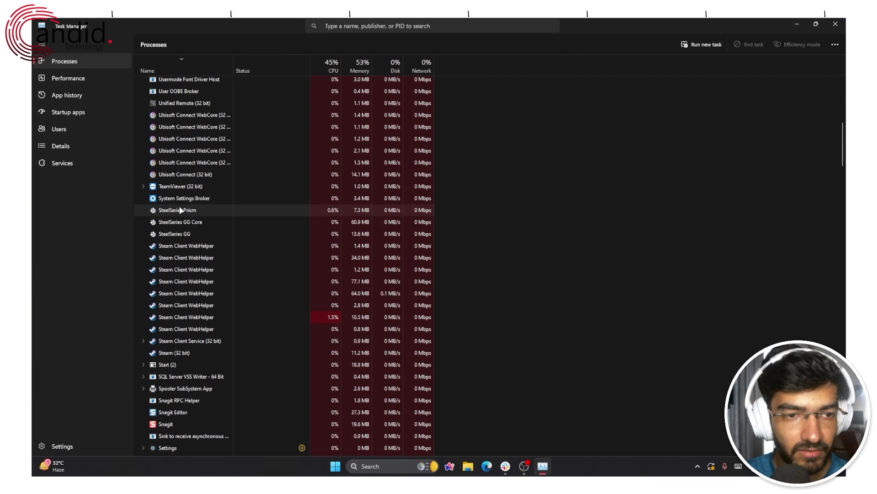
scroll(211, 217, "up", 3)
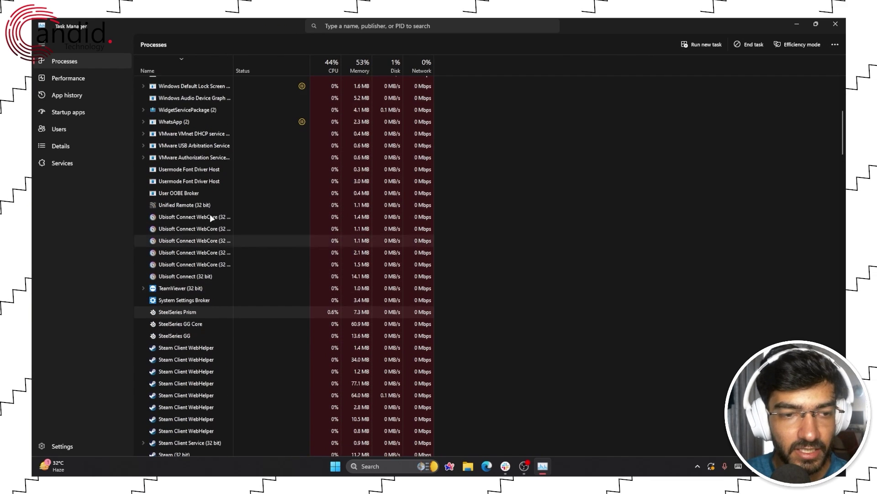
left_click(179, 205)
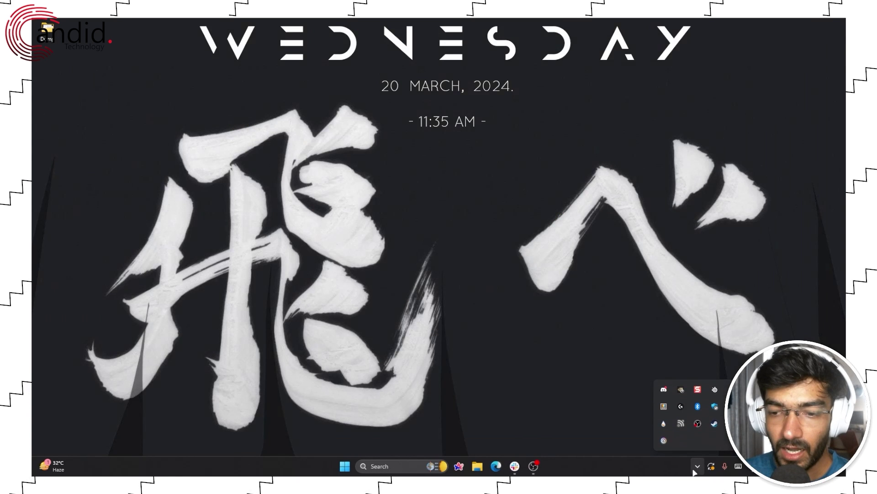
Launch GeForce Experience via search, confirm Game Ready Driver 551.86 is available, then close it.
right_click(681, 390)
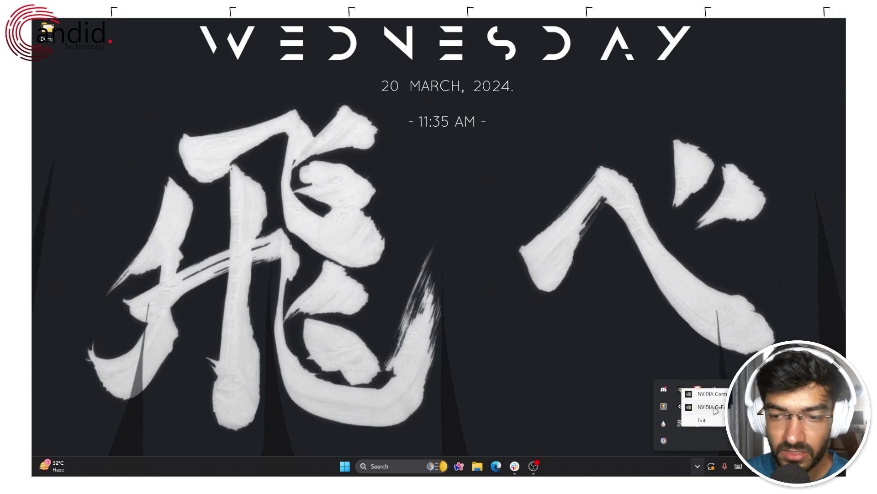
left_click(670, 309)
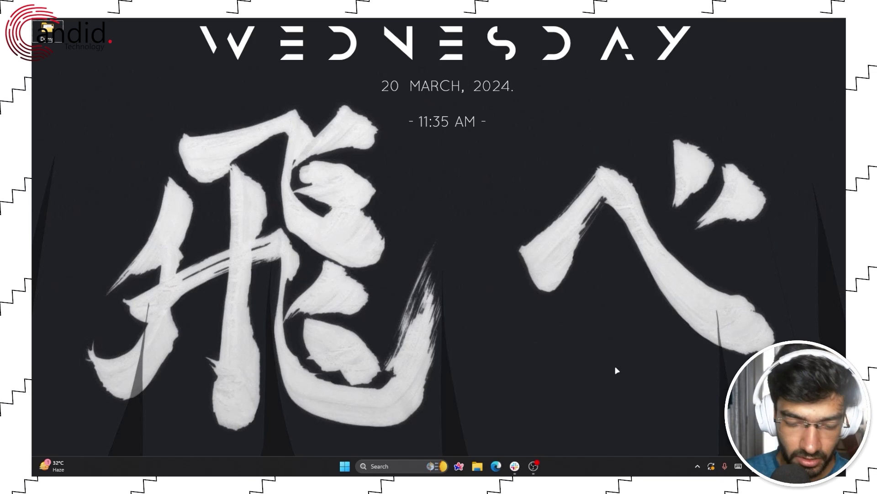
key("super")
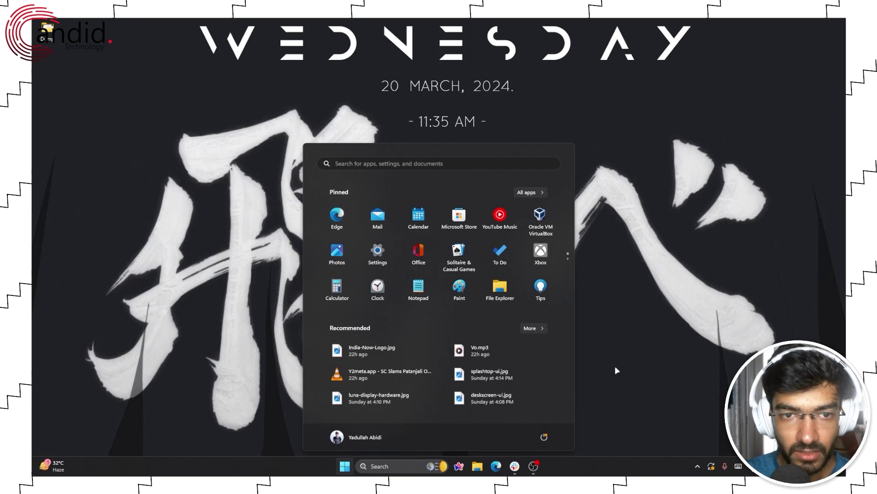
key("super+s")
type("gefores")
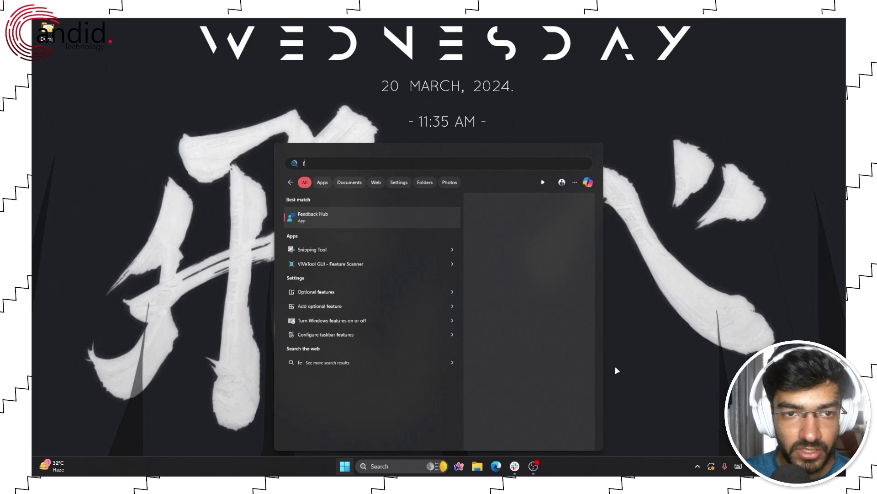
key("BackSpace")
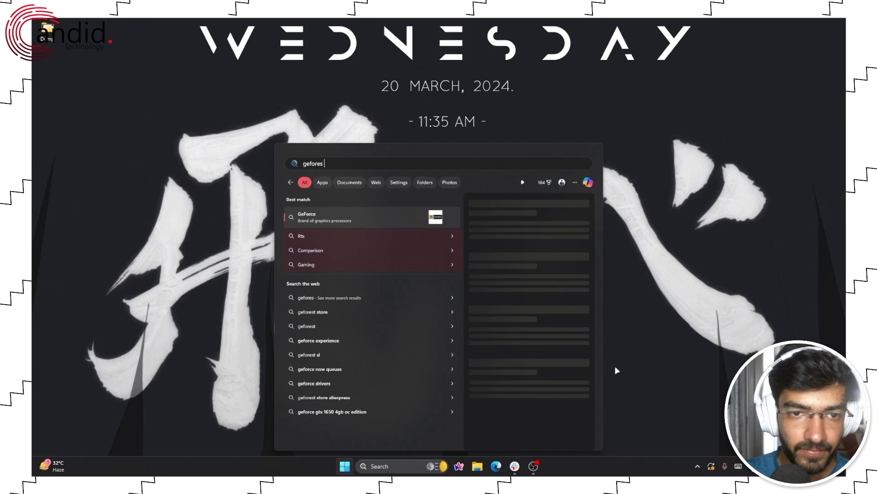
key("BackSpace")
type("ce experience")
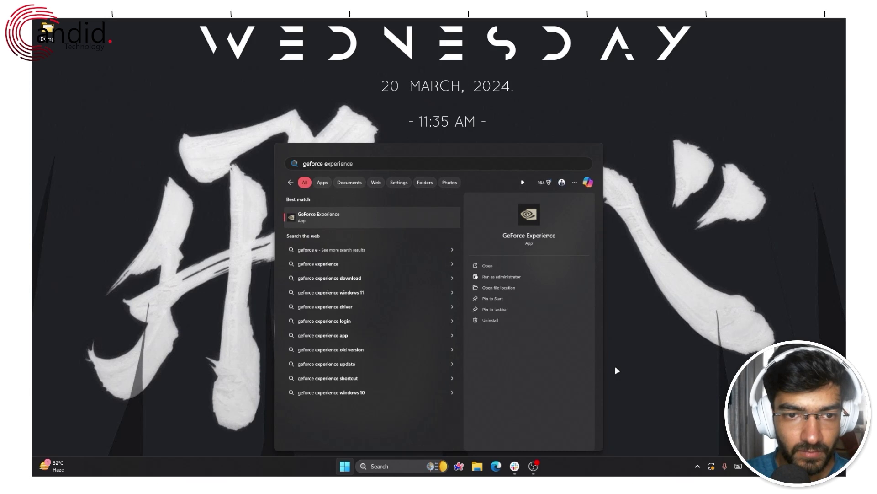
key("Return")
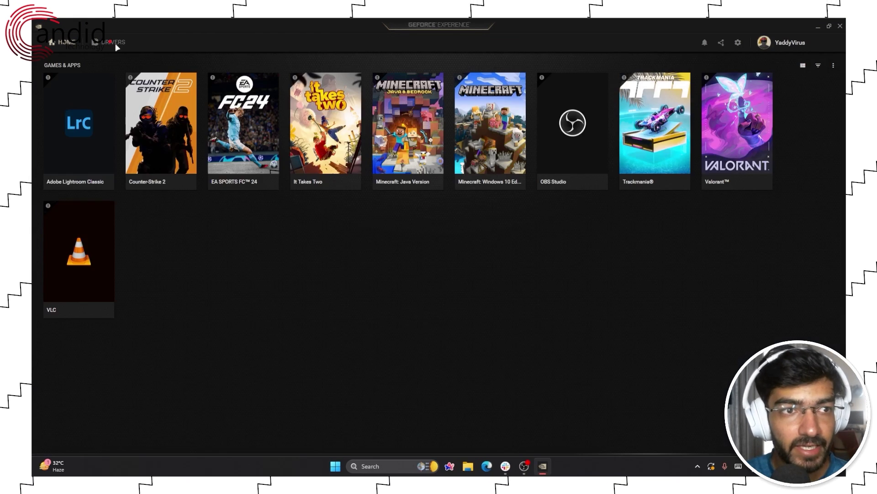
left_click(114, 43)
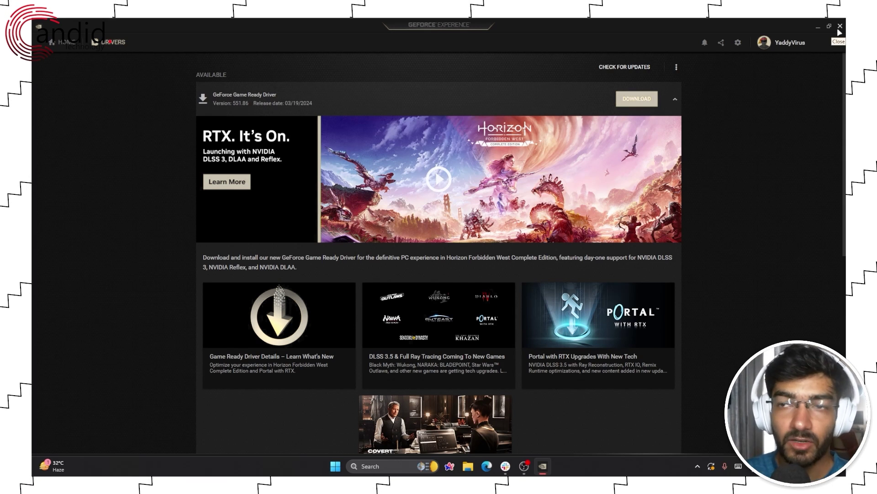
left_click(839, 30)
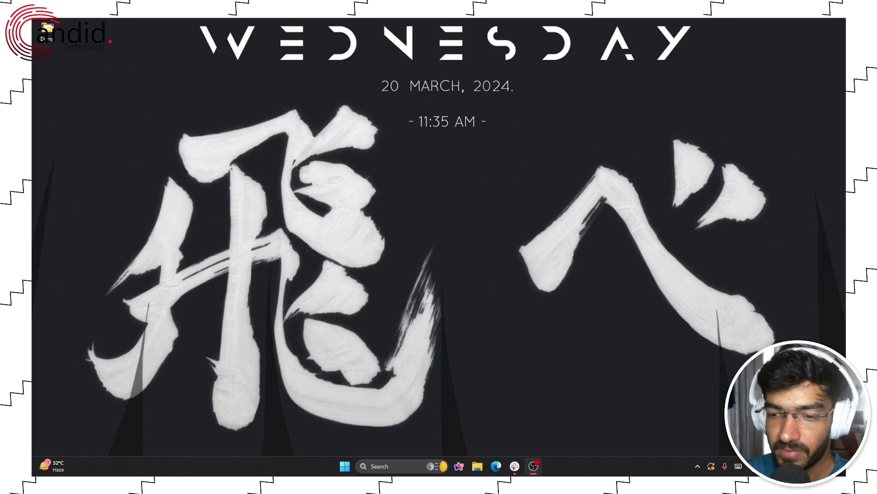
key("super+a")
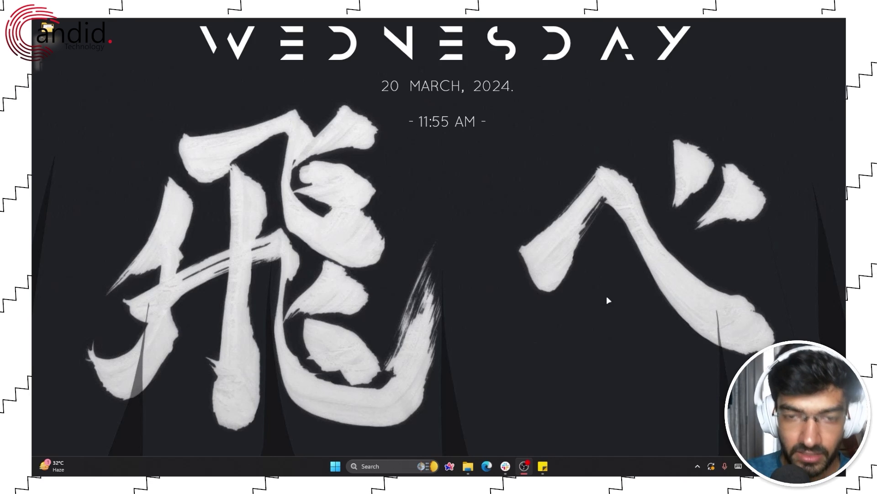
key("alt+space")
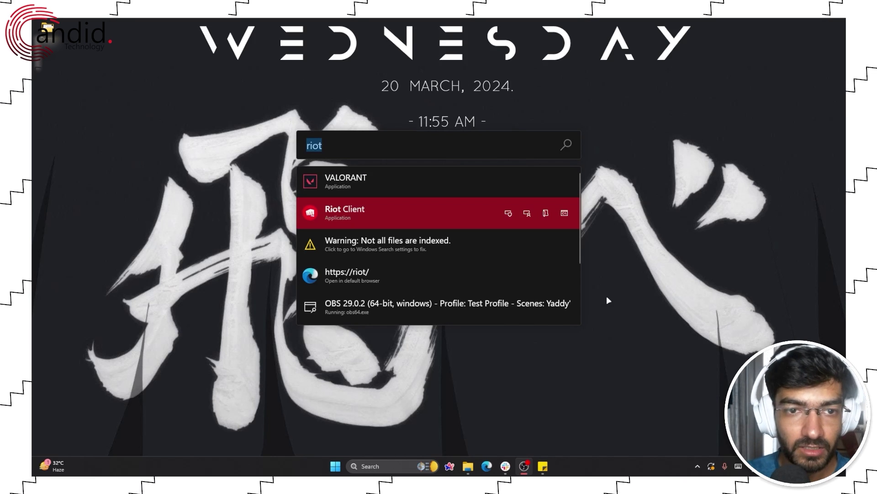
type("riot")
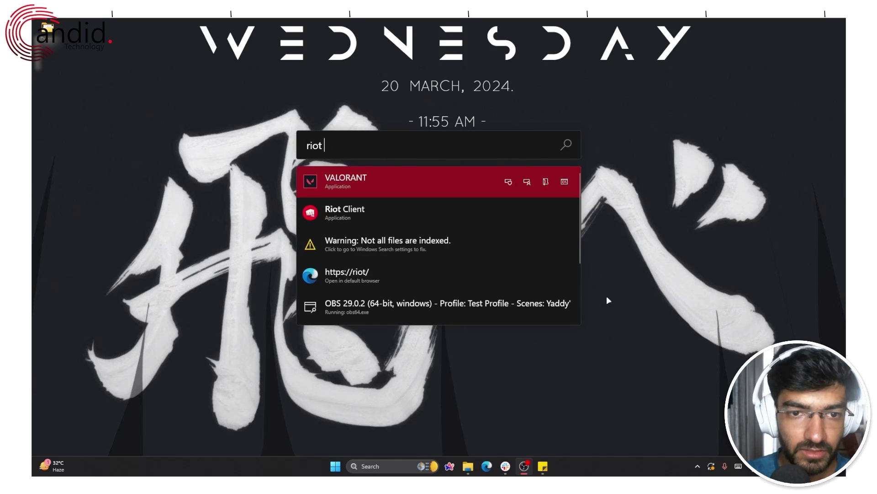
key("Return")
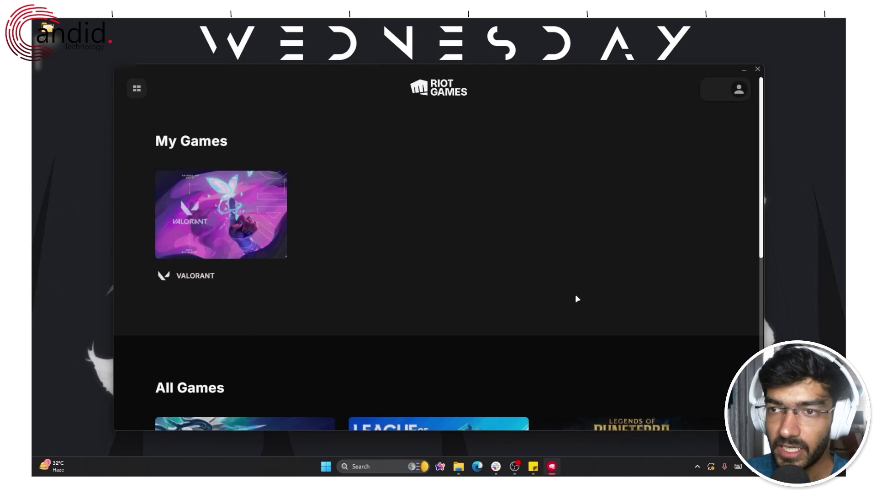
left_click(739, 92)
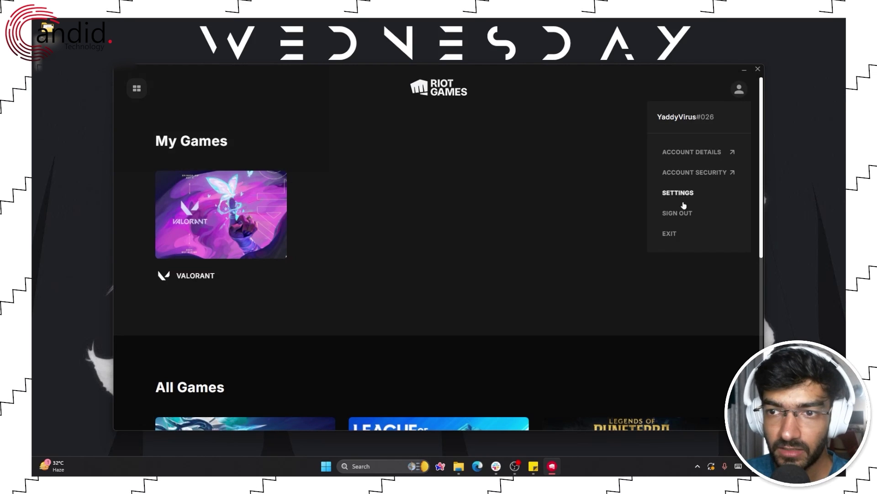
left_click(694, 193)
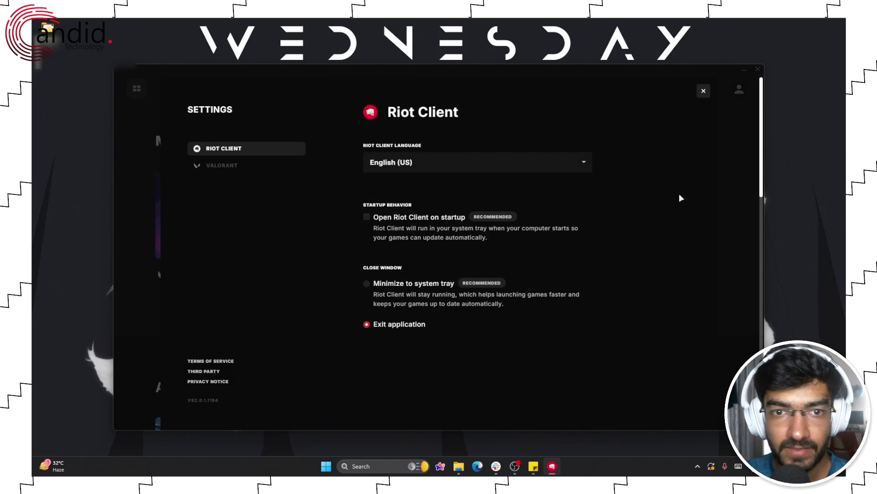
left_click(219, 164)
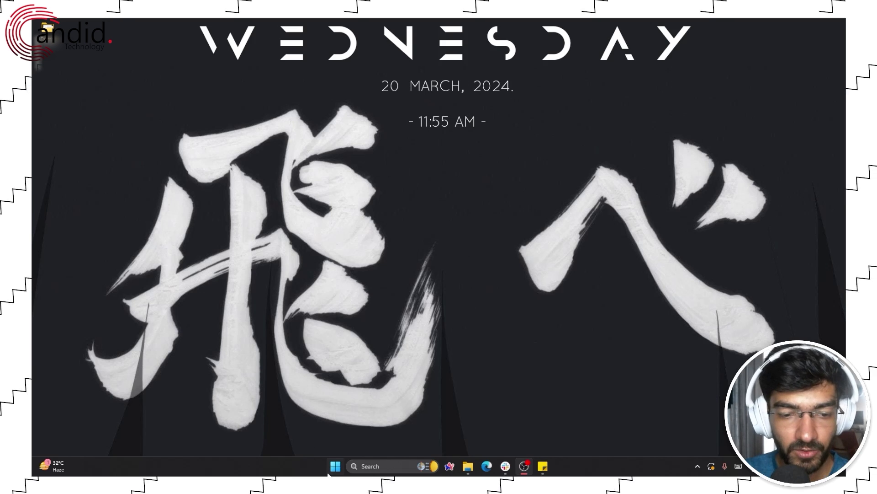
right_click(331, 470)
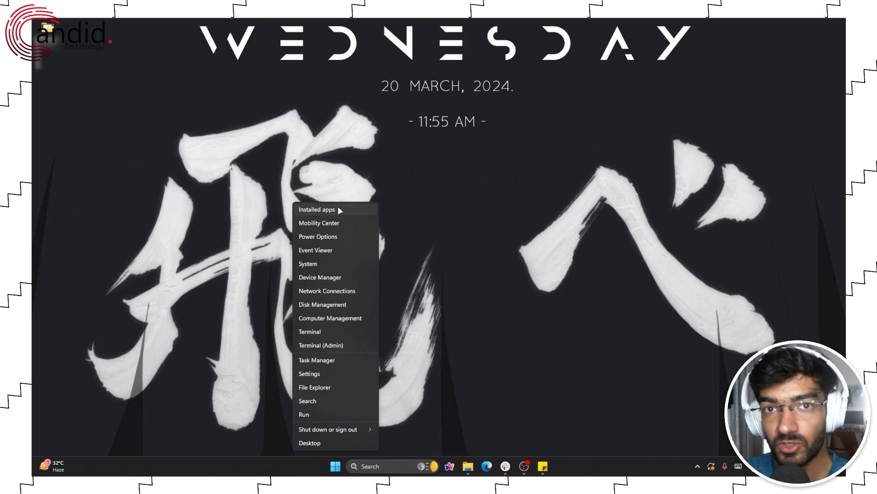
left_click(340, 210)
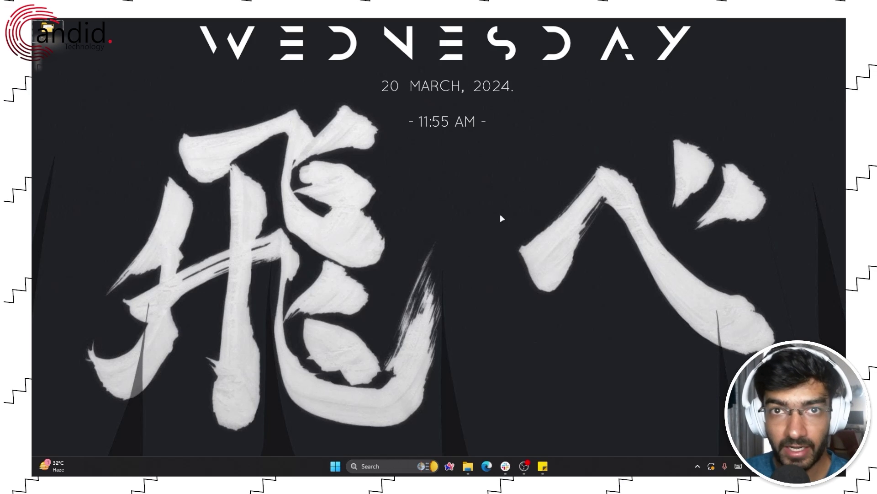
right_click(335, 467)
left_click(337, 211)
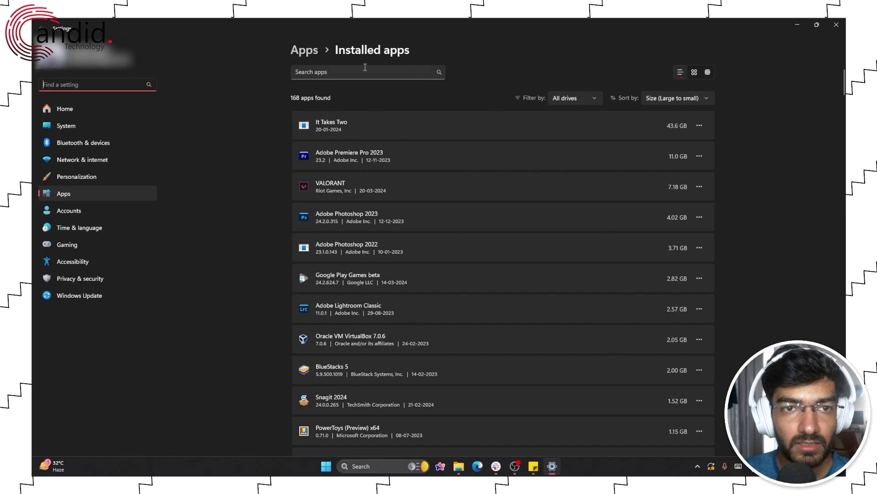
left_click(368, 73)
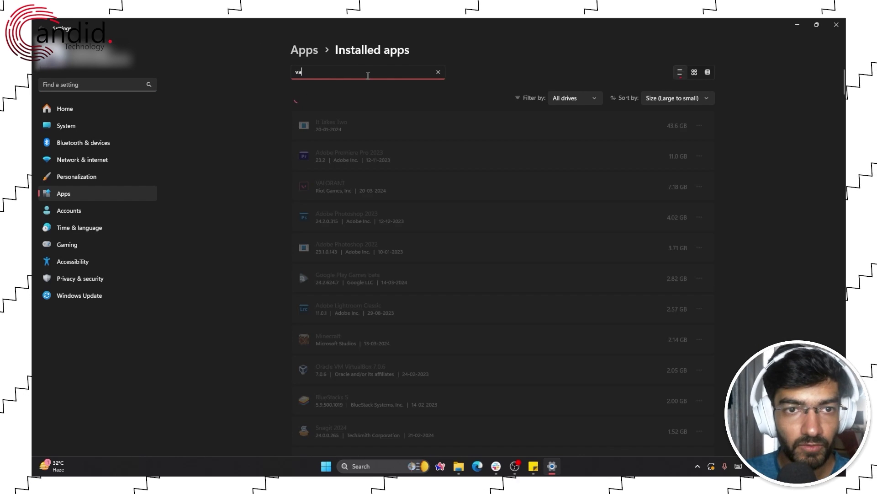
type("ng")
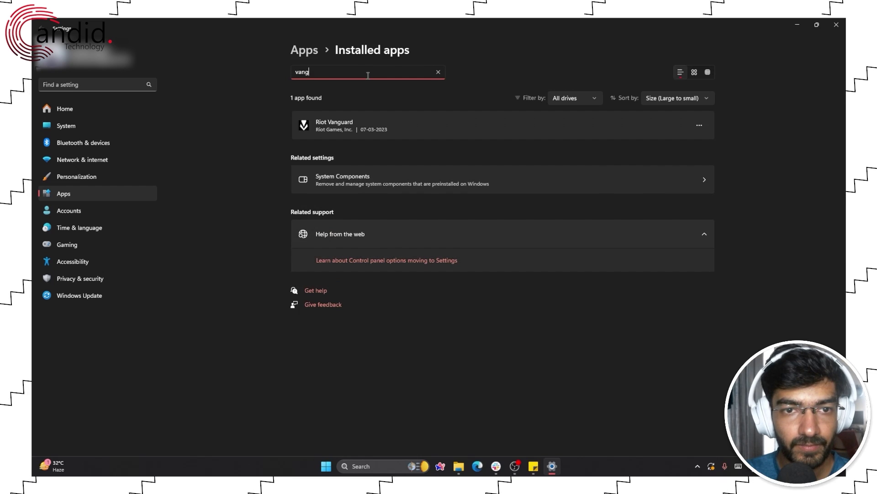
left_click(699, 125)
left_click(522, 160)
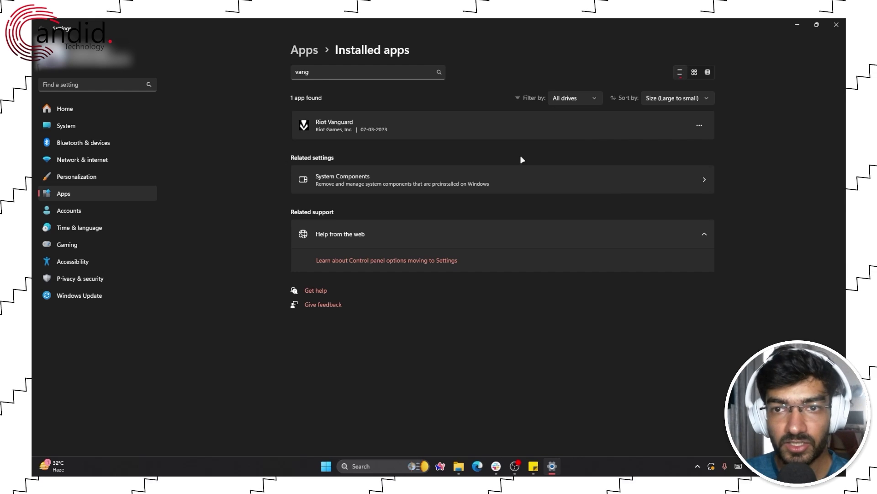
left_click(836, 25)
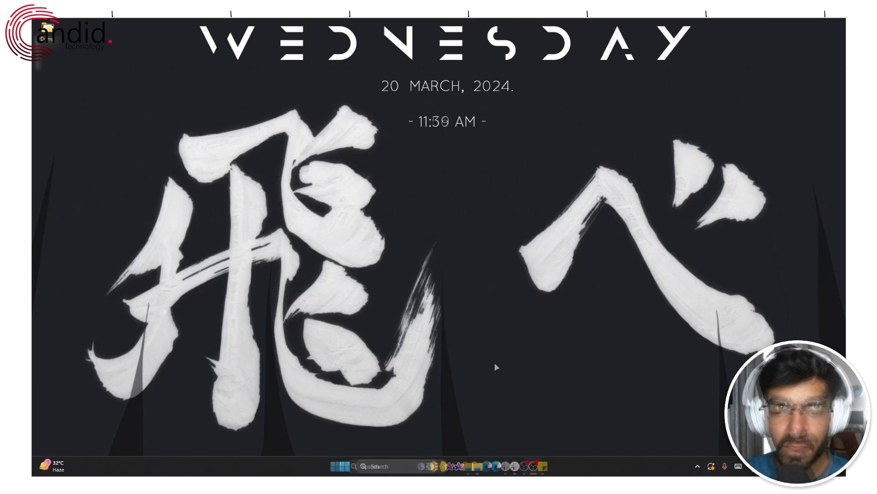
In VALORANT.exe's Compatibility properties, enable Run as administrator with fullscreen optimizations disabled, and confirm.
left_click(478, 468)
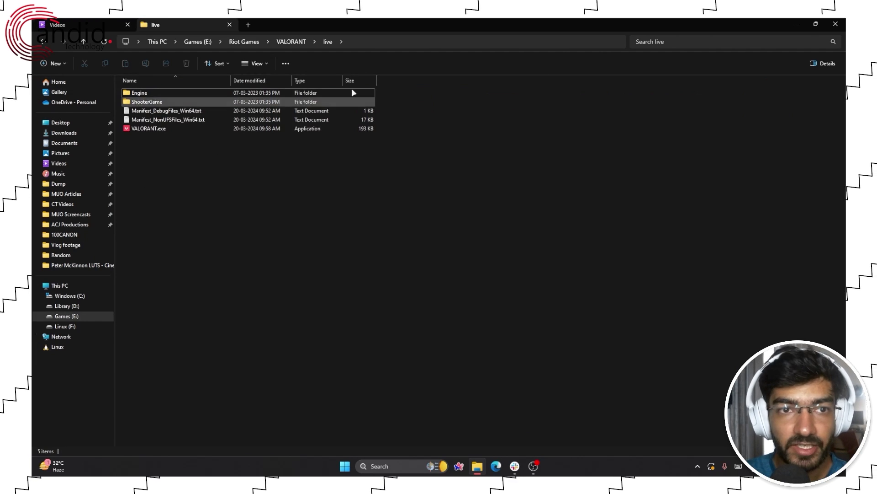
left_click(175, 131)
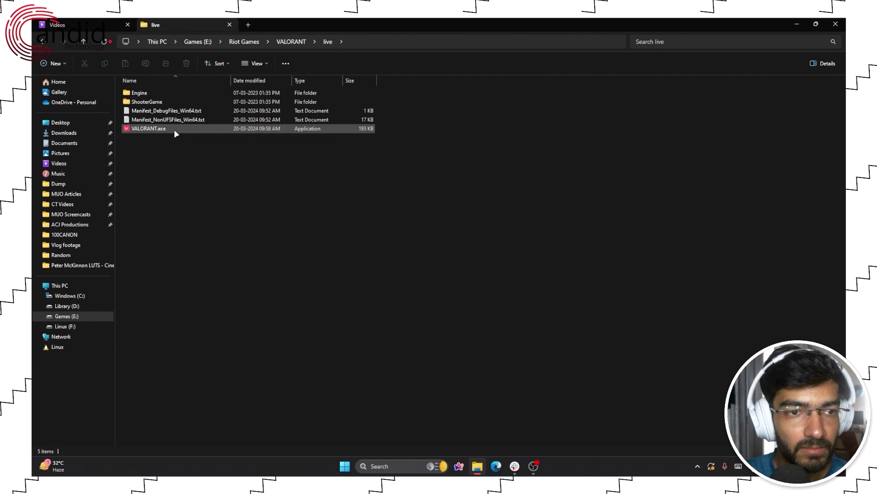
right_click(176, 132)
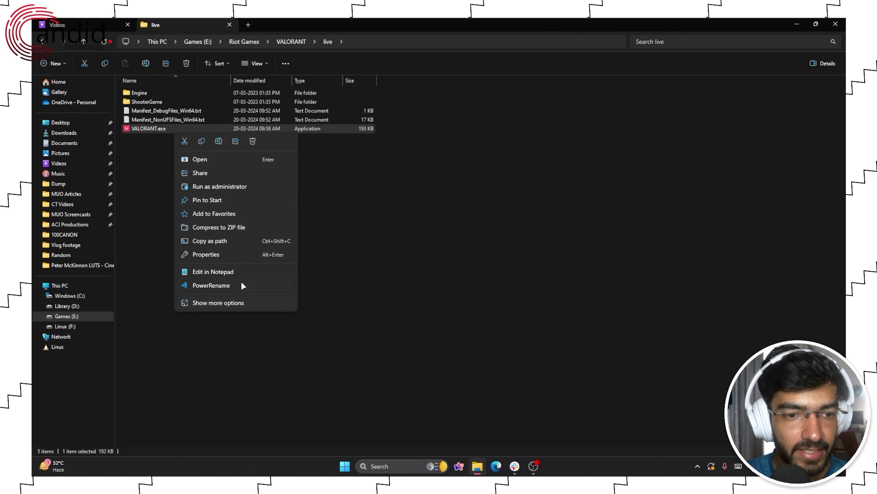
left_click(232, 252)
left_click_drag(222, 142, 449, 86)
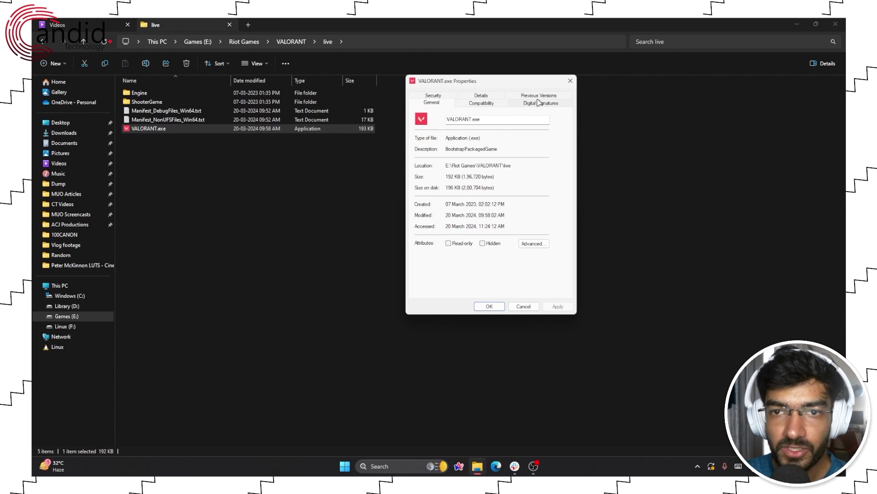
left_click(481, 102)
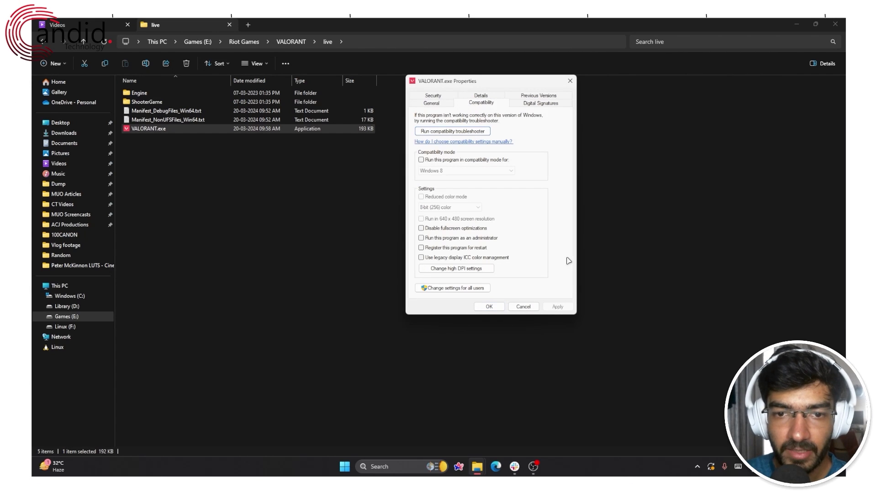
left_click(444, 241)
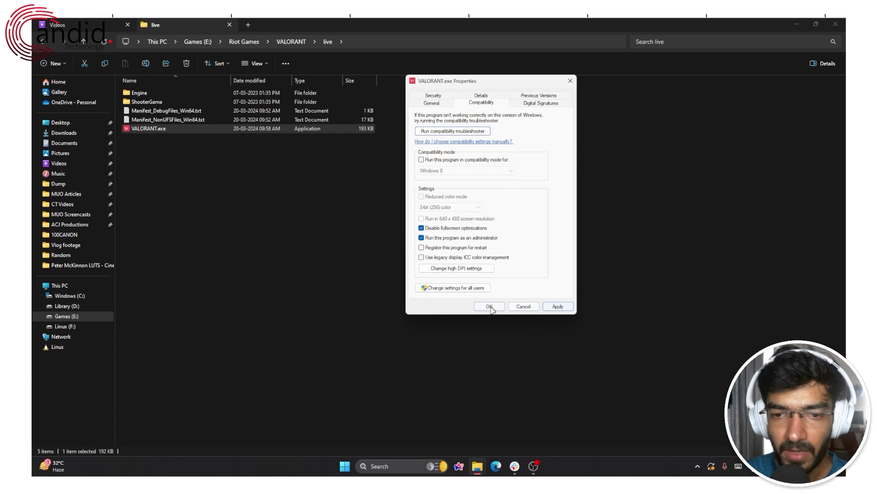
left_click(518, 307)
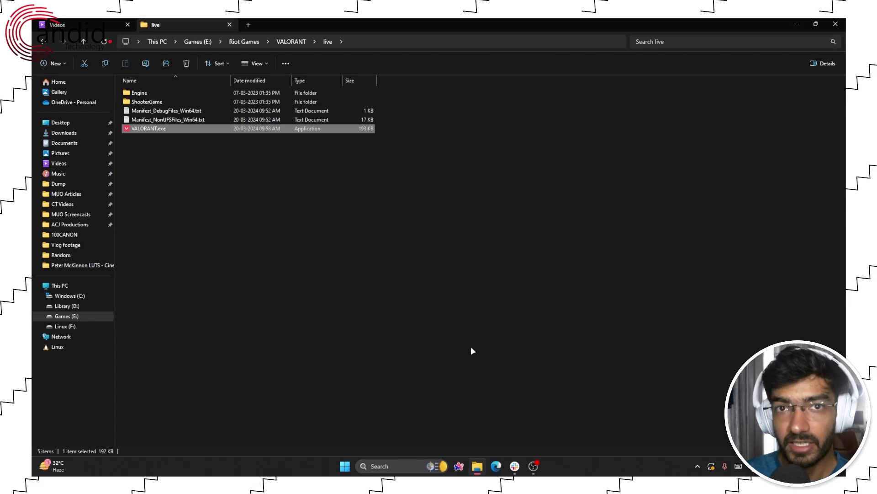